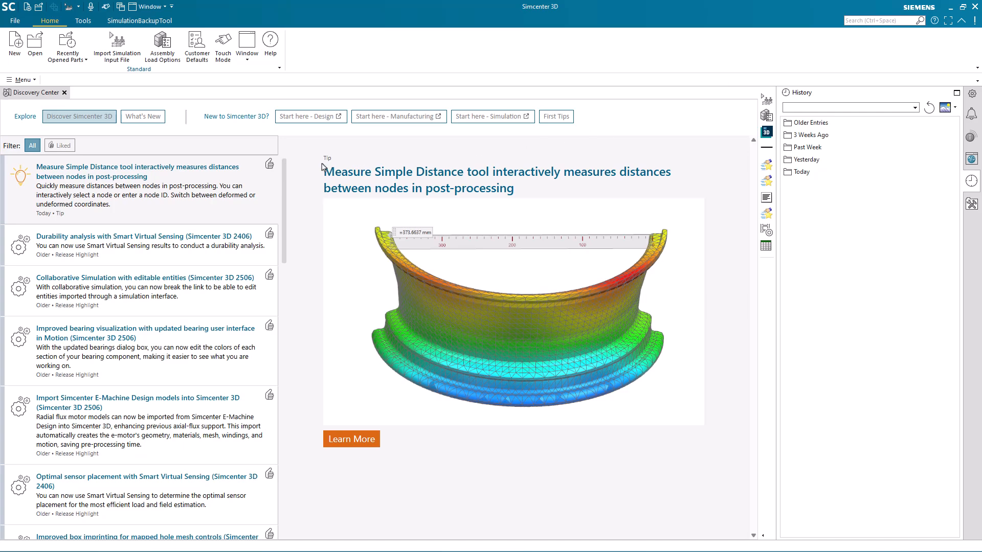
Import the wingpost-0000.dat input file as a Simcenter Nastran simulation and dismiss the import report.
click(19, 24)
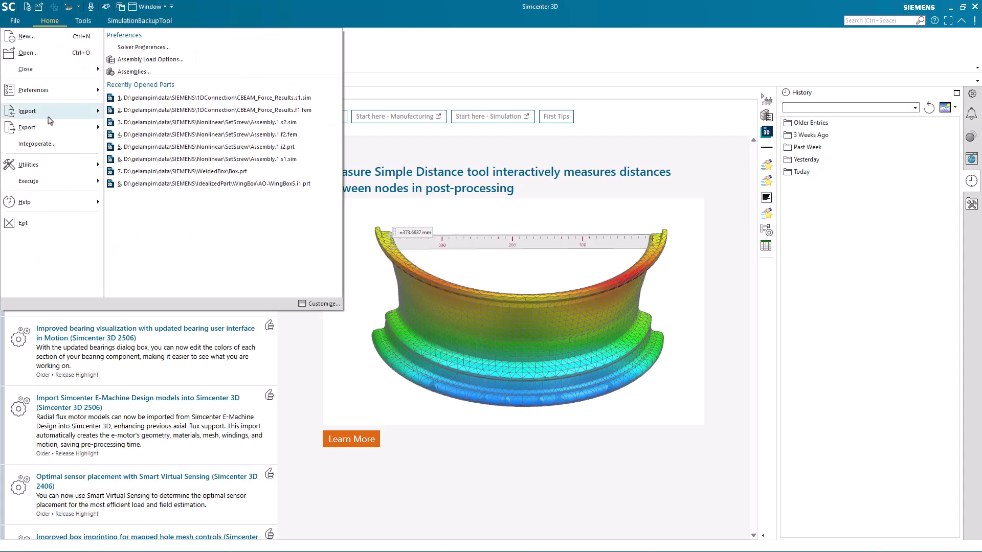
click(158, 52)
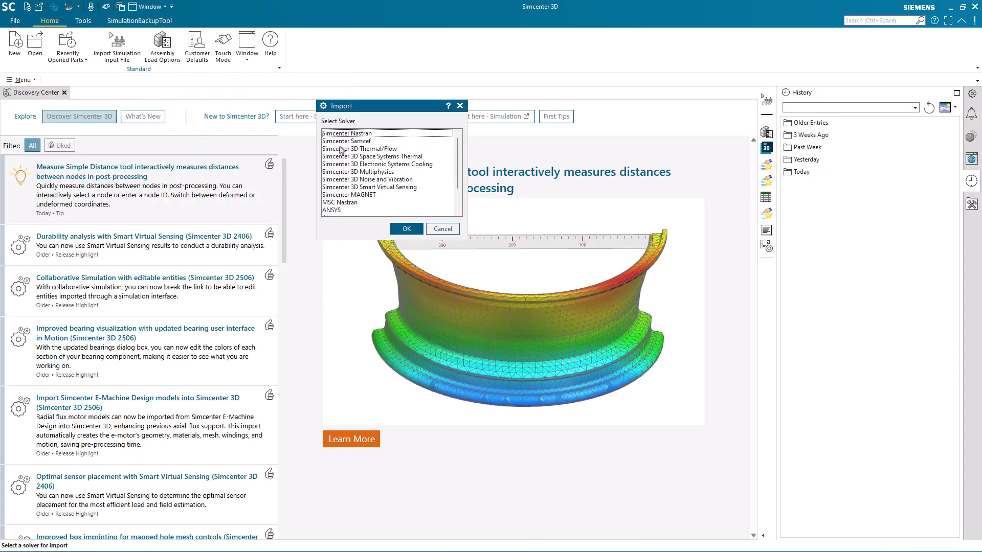
click(405, 230)
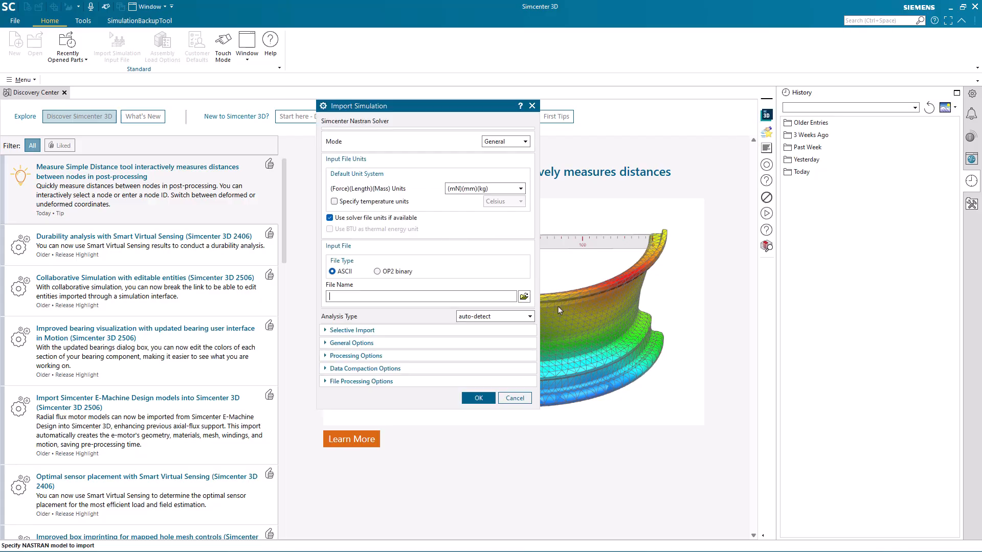
click(524, 297)
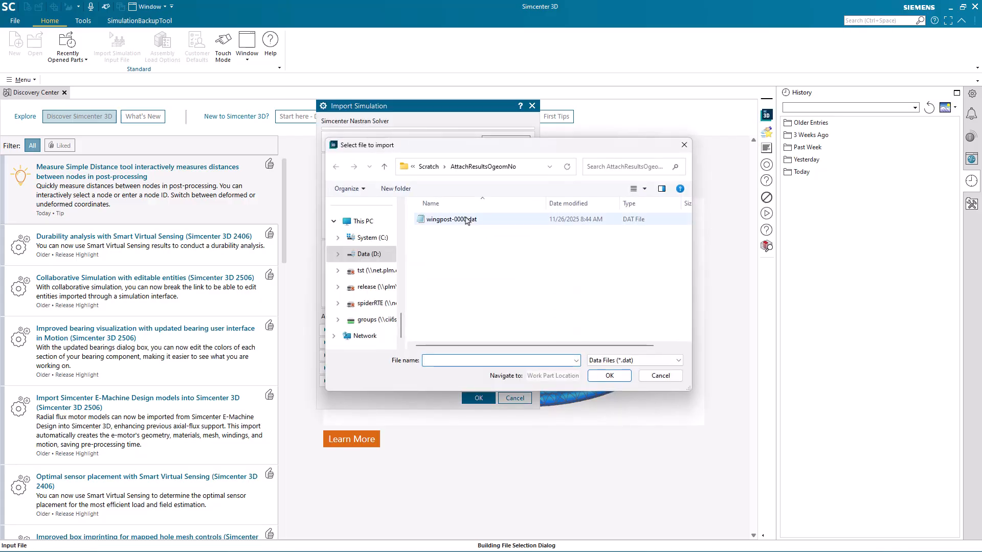
click(467, 220)
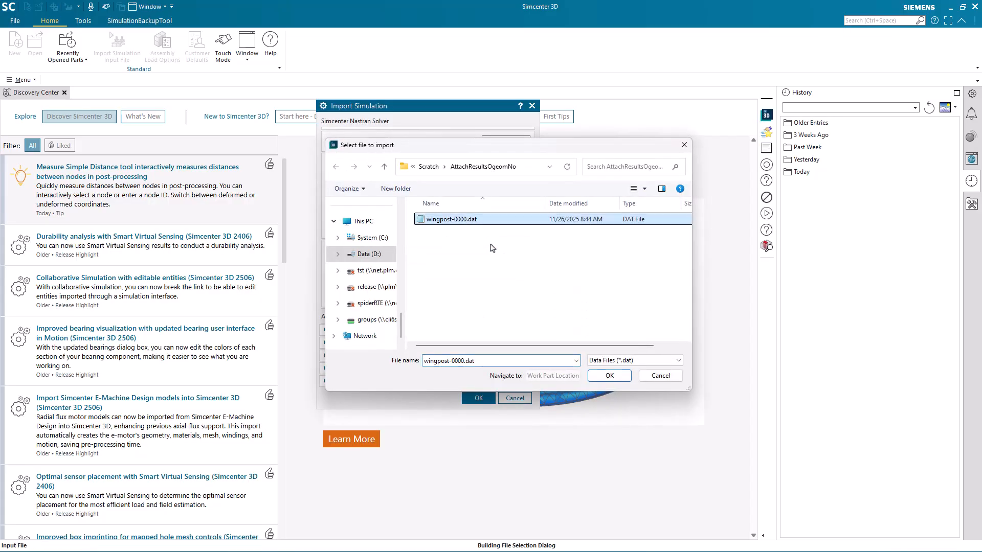
click(609, 376)
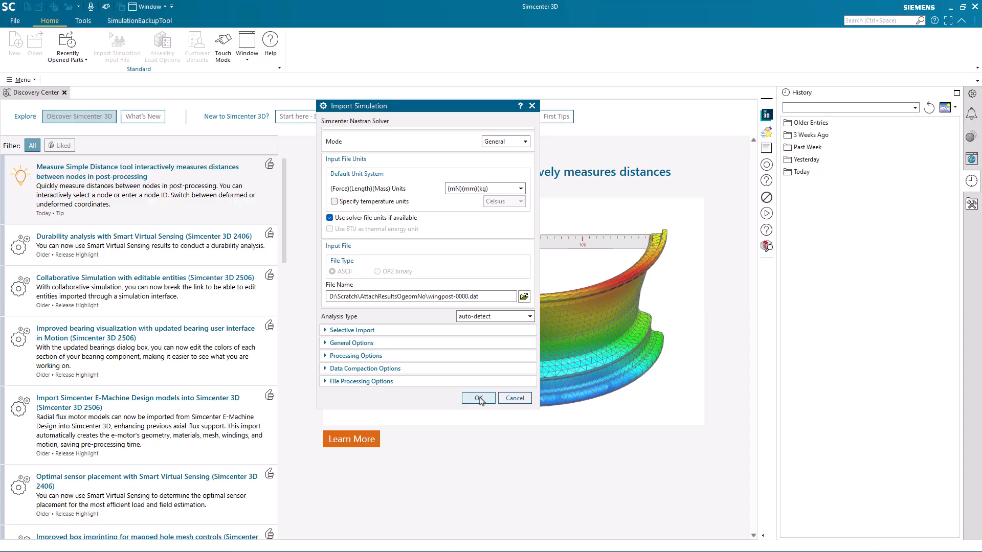
click(479, 399)
click(407, 182)
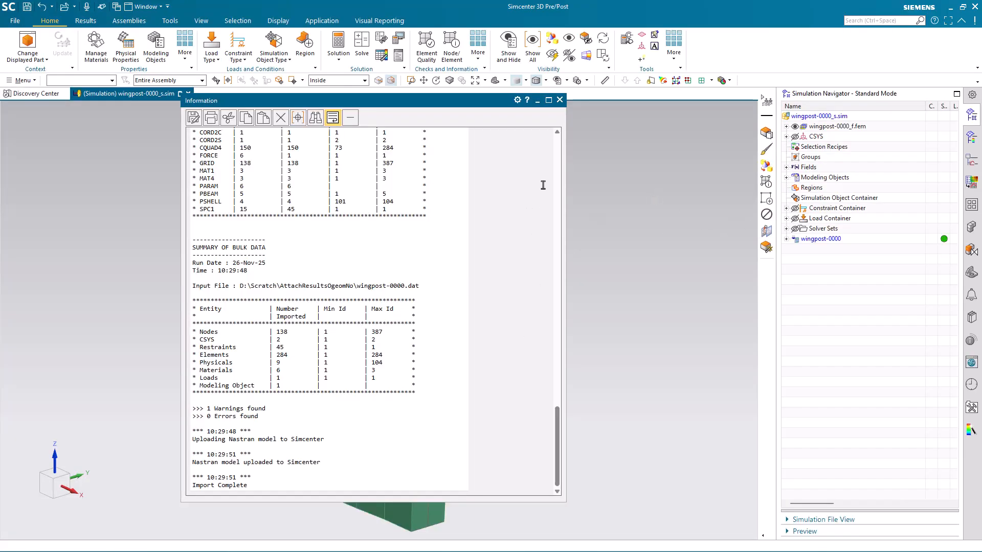
click(559, 100)
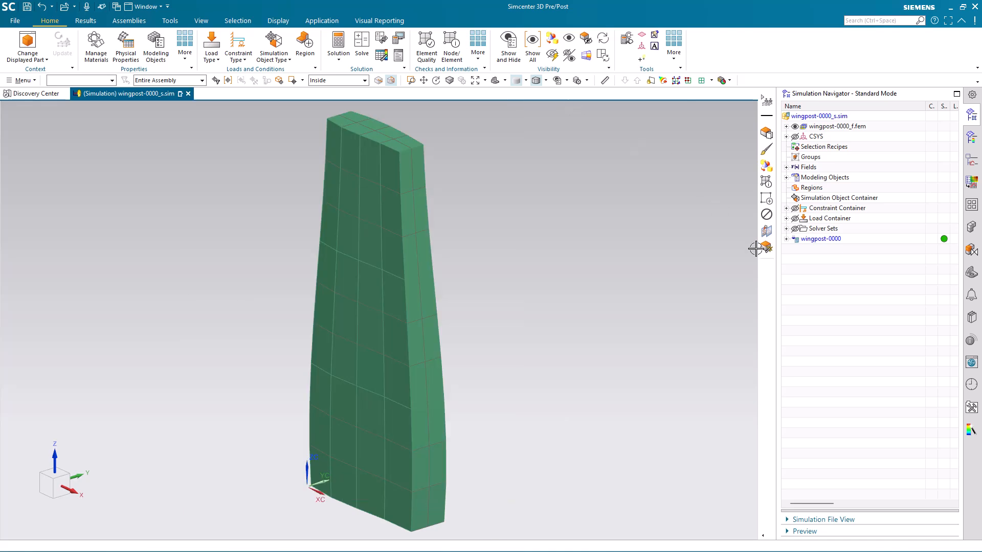
Review the wingpost-0000 solution's bulk data settings without changing them.
right_click(812, 243)
click(833, 254)
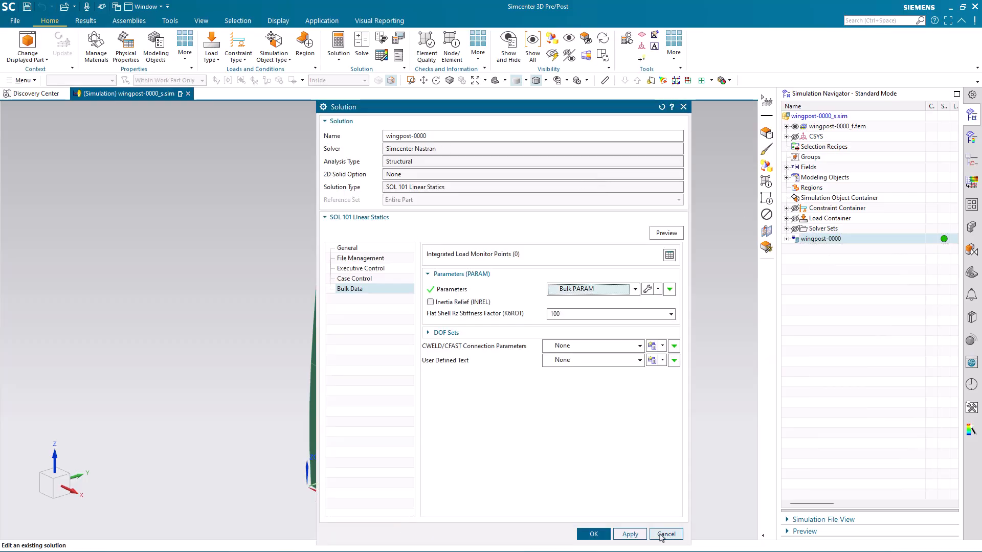
click(661, 534)
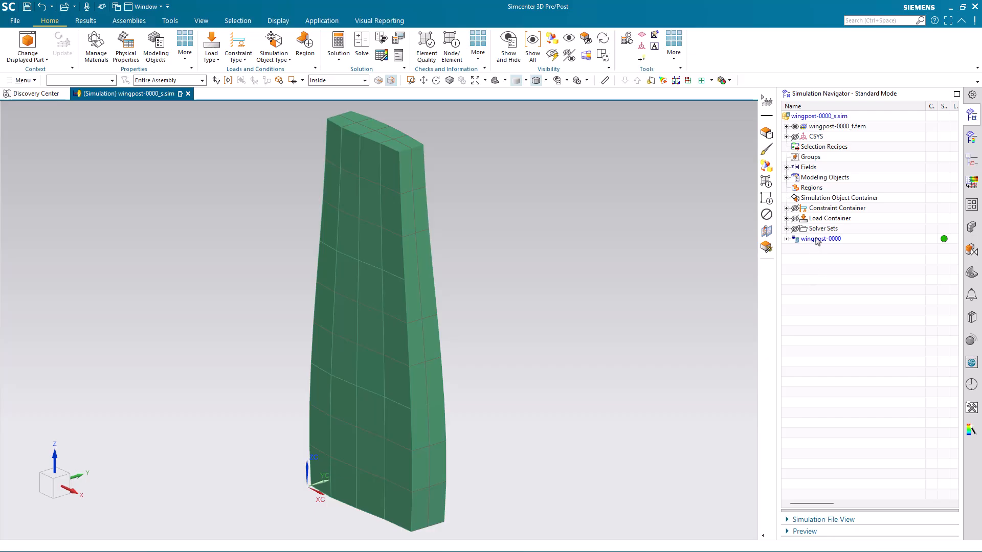
Specify wingpost-0000.op2 as the result file for the wingpost-0000 solution's Structural results, with inferred units.
click(787, 239)
click(795, 290)
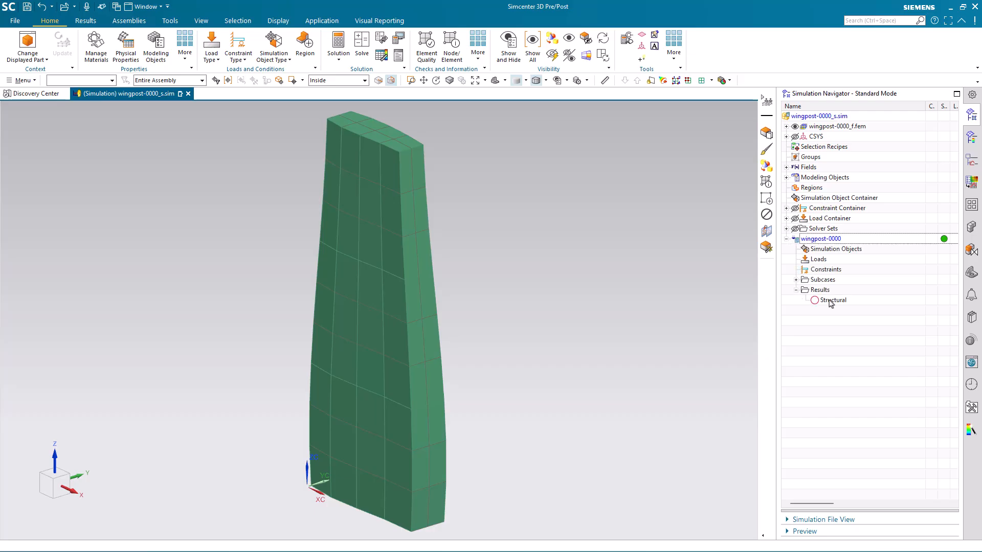
right_click(828, 301)
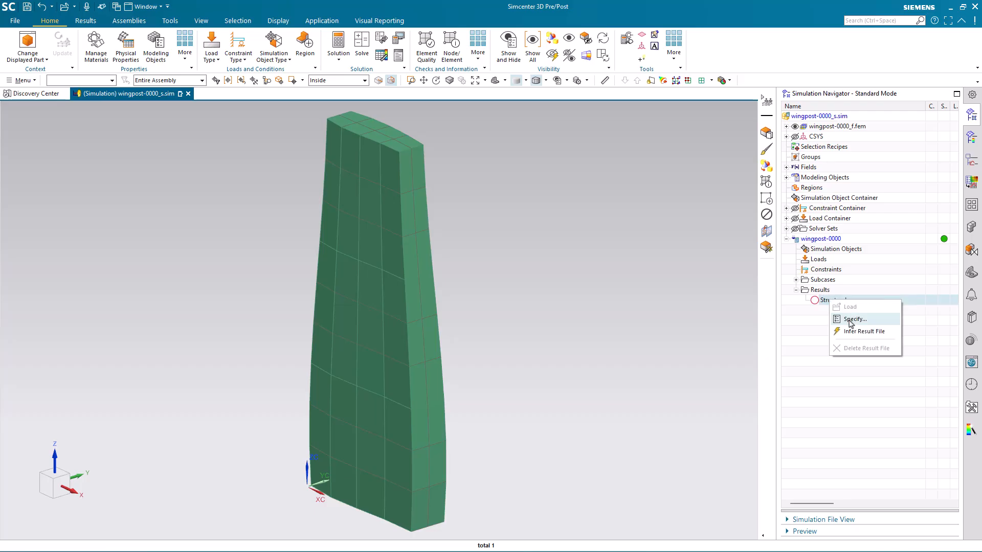
click(850, 320)
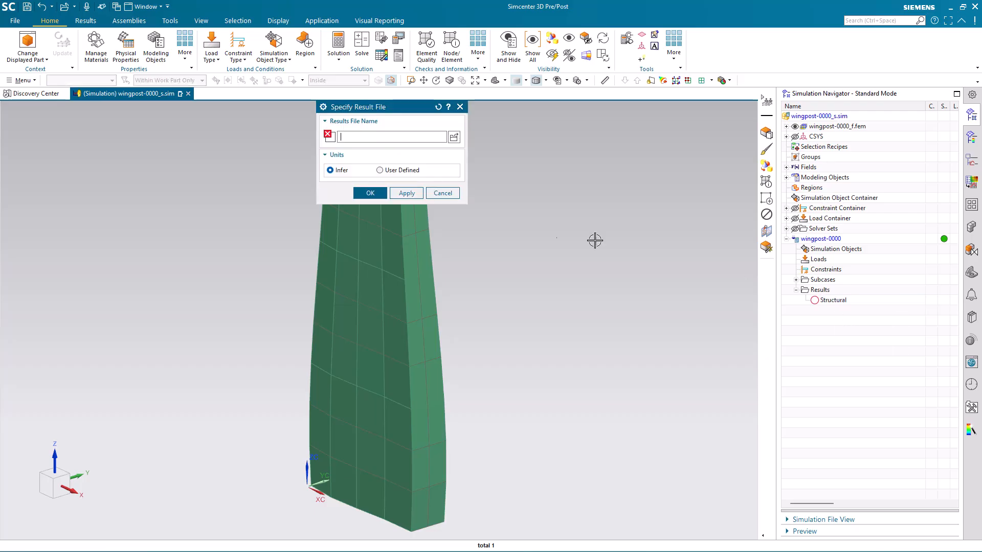
click(453, 138)
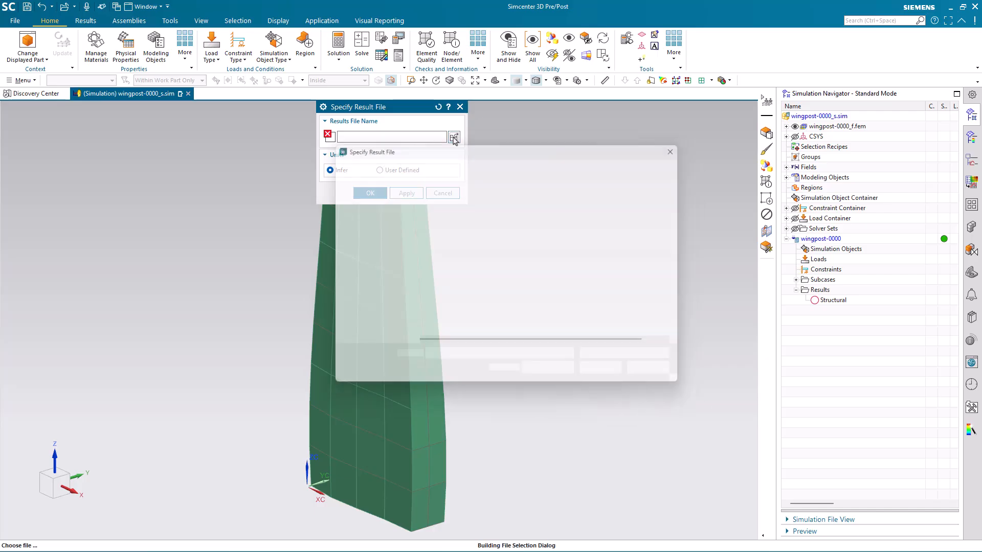
click(450, 221)
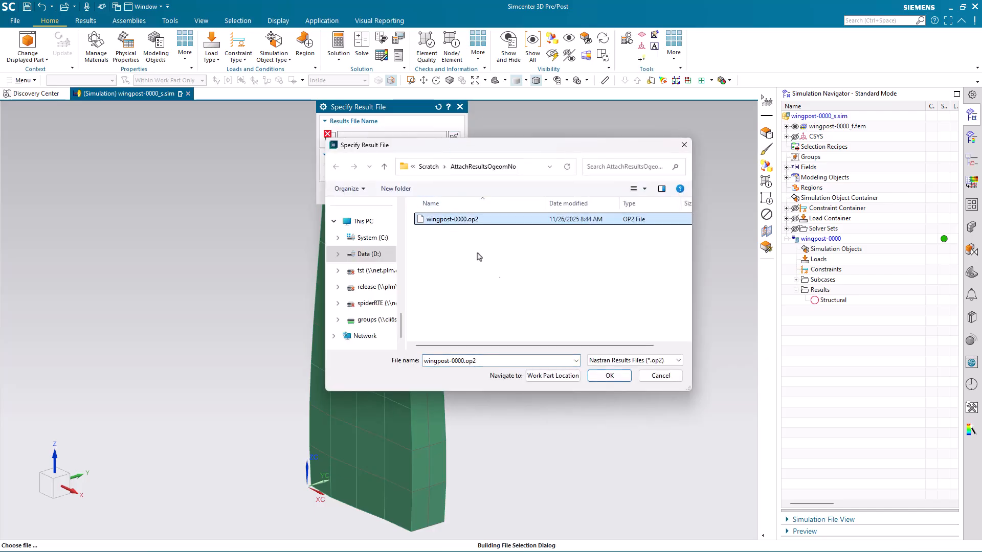
click(597, 376)
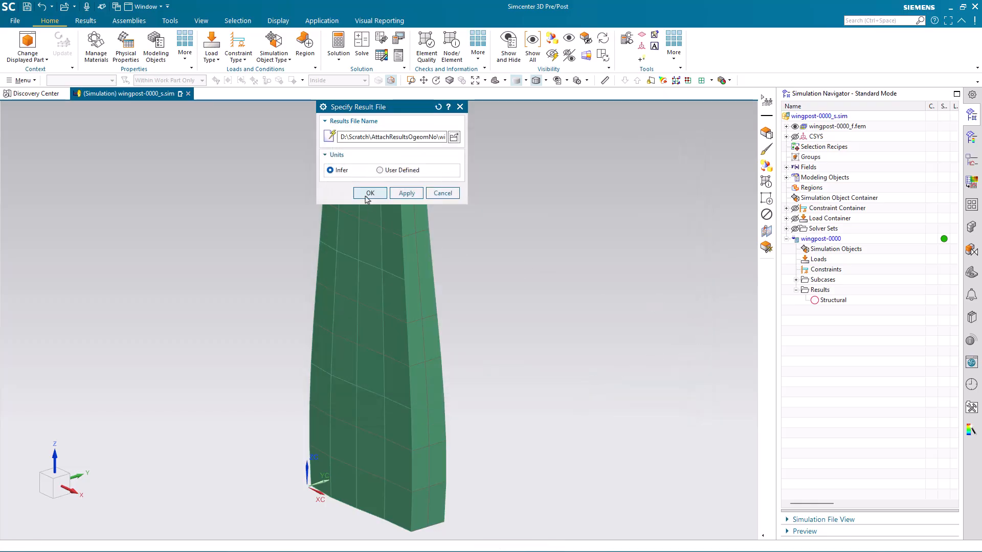
click(344, 193)
Try to load the Structural results of the wingpost-0000 solution.
right_click(836, 302)
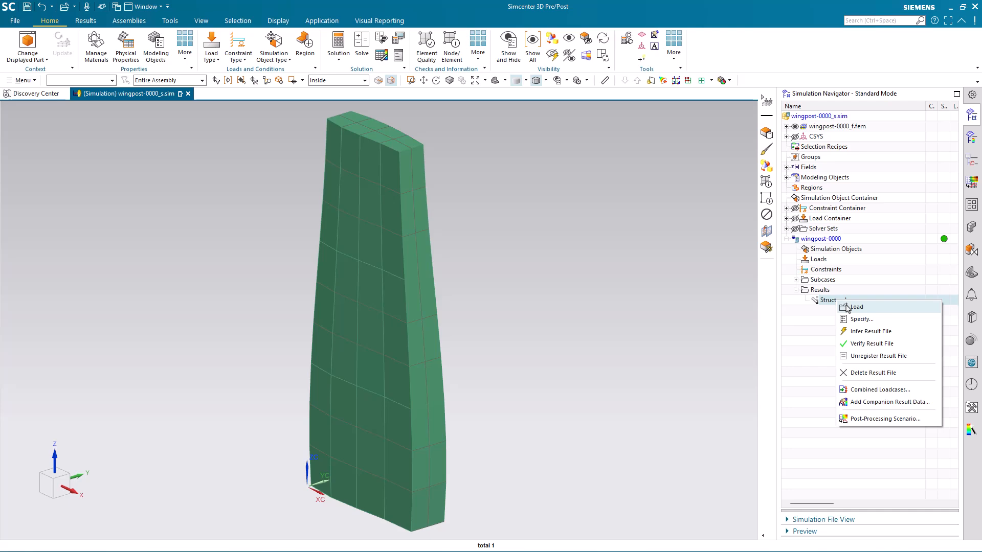
click(853, 307)
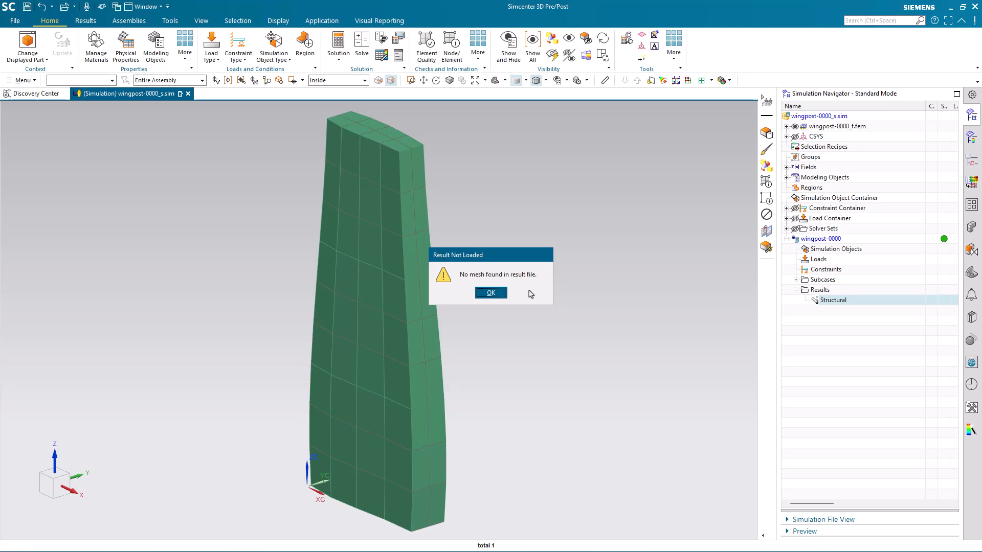
click(489, 293)
Attach wingpost-0000.op2 to the simulation as Attached Results, with the simulation as mesh source and (mN)(mm)(kg) units.
click(971, 114)
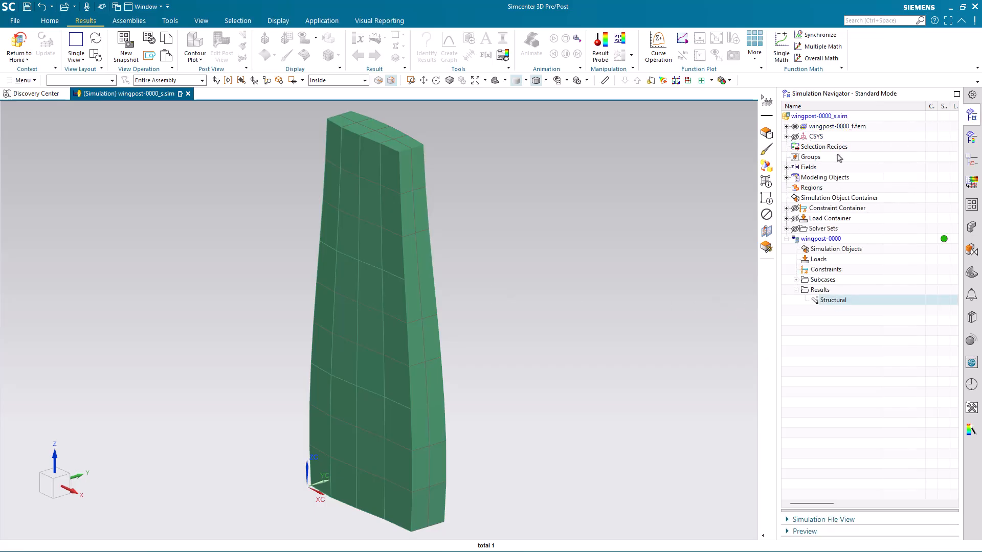
click(838, 119)
right_click(839, 120)
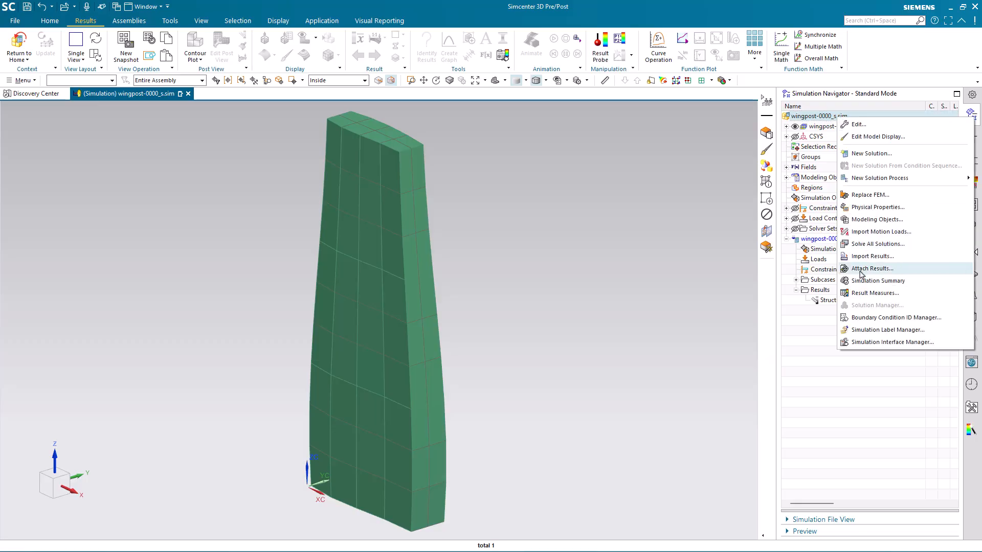
click(862, 269)
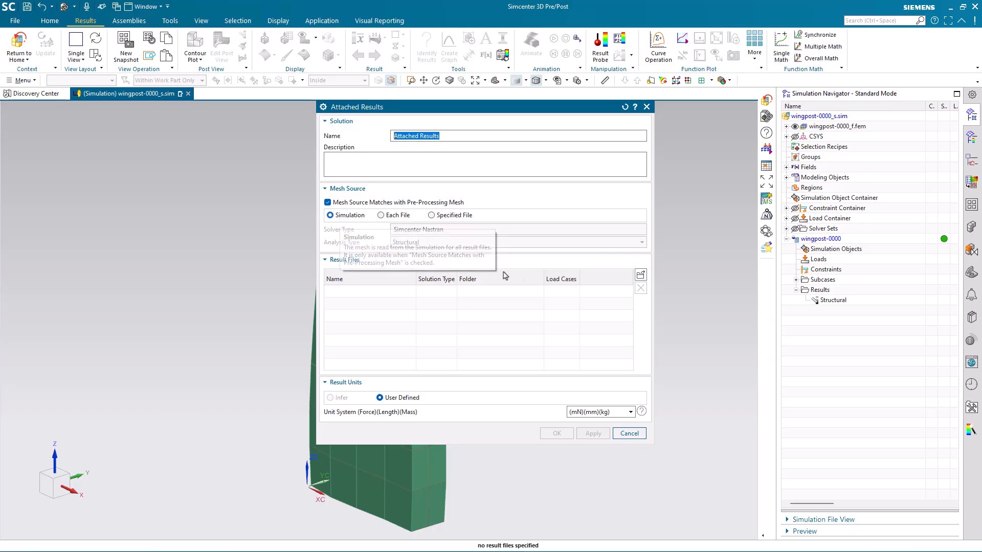
click(641, 275)
click(466, 223)
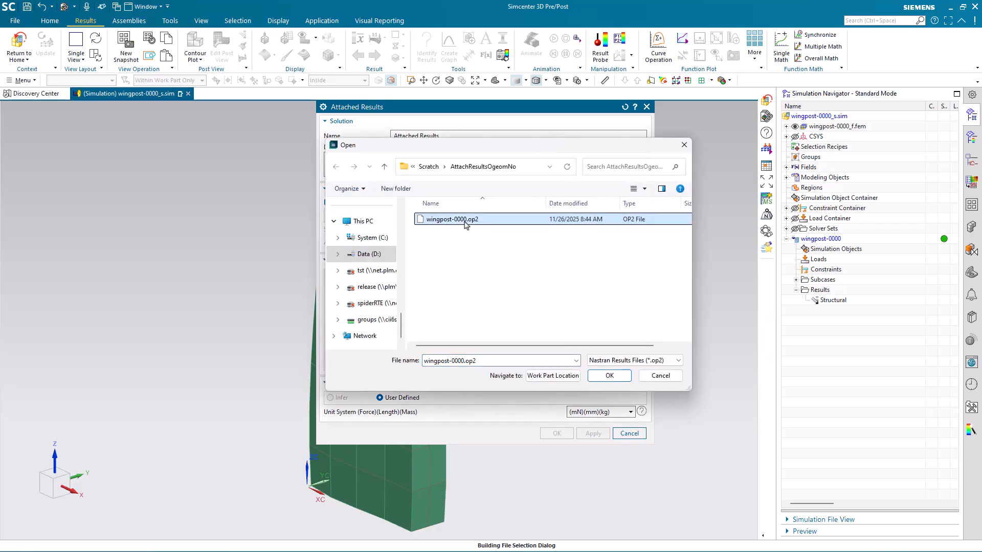
click(606, 377)
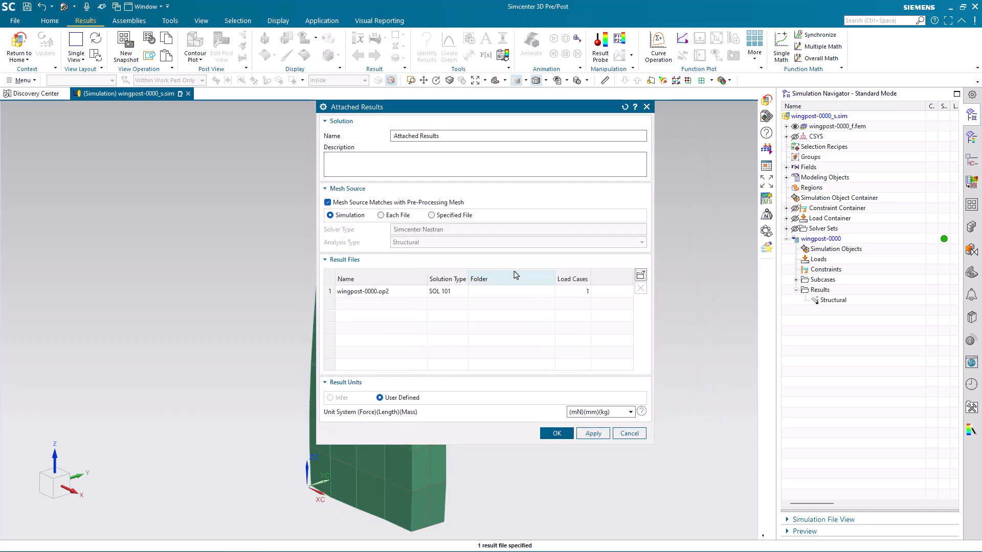
click(557, 434)
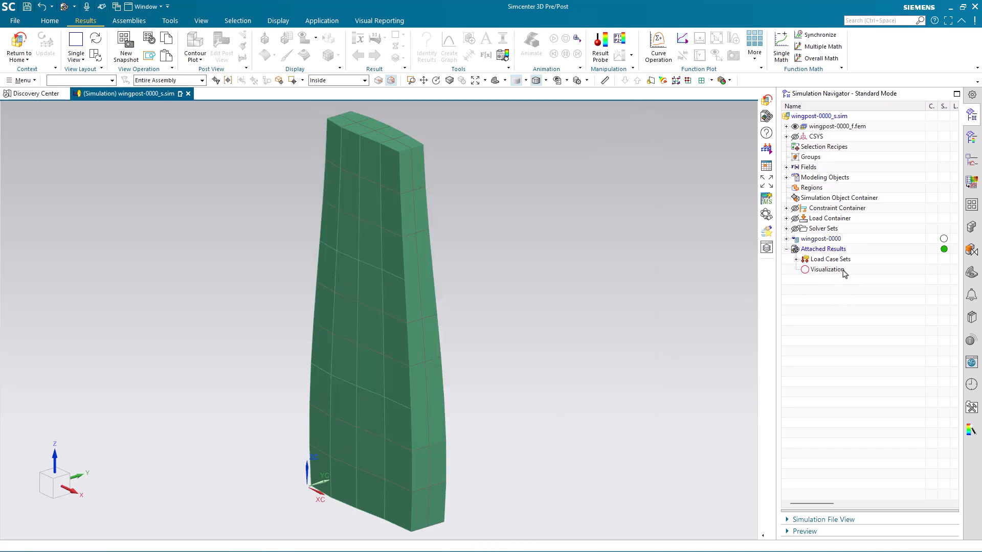
Include the wingpost-0000.op2 linear statics load case in the attached results' visualization.
right_click(844, 273)
click(863, 294)
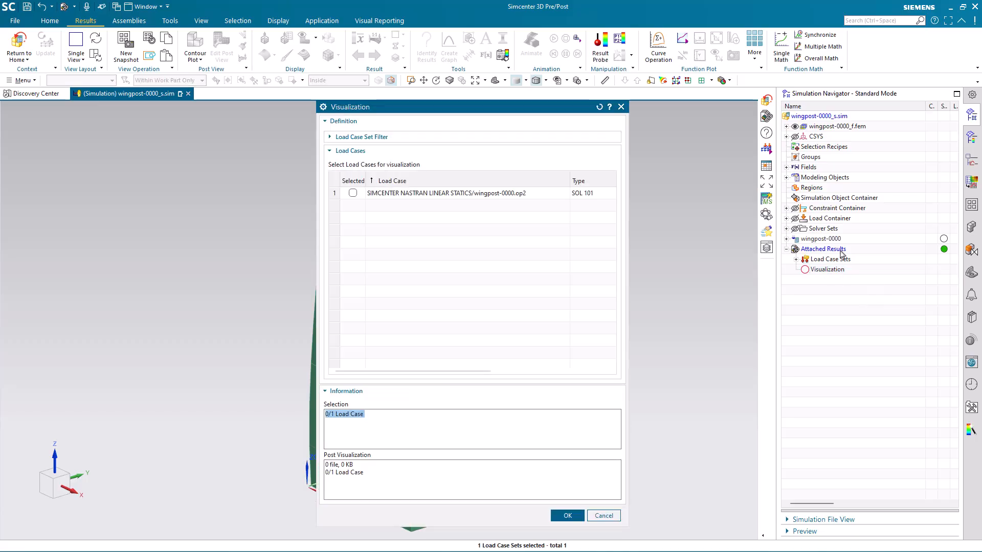
click(353, 193)
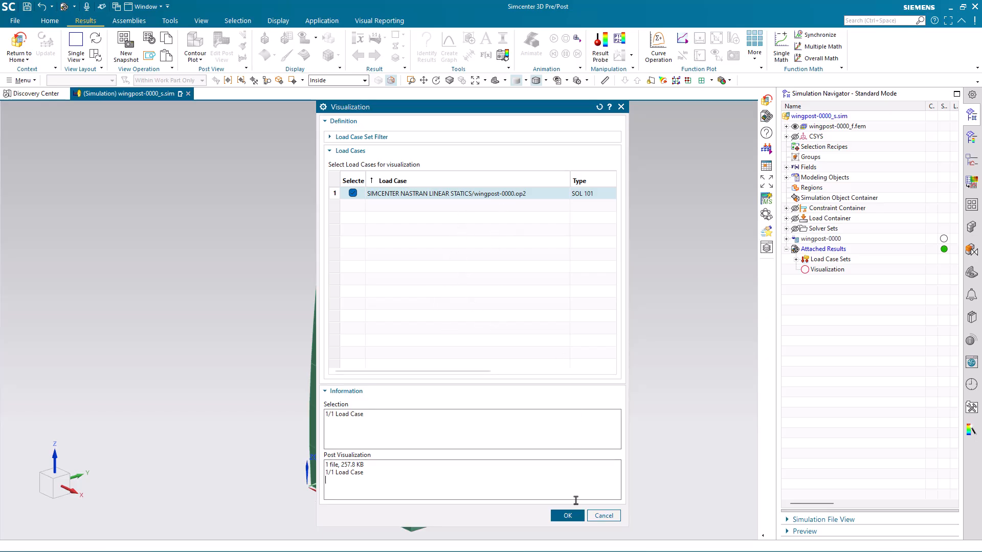
click(567, 515)
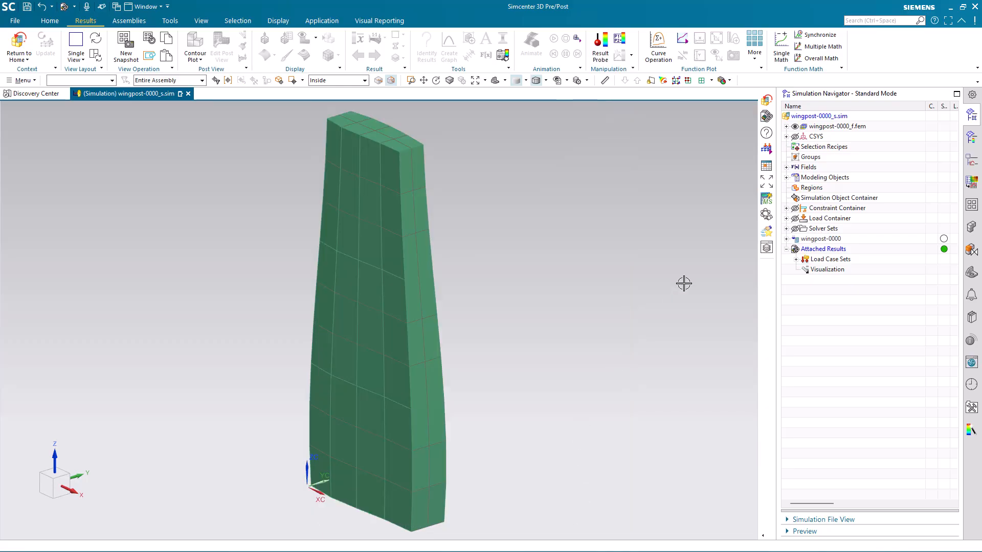
Load the attached results' visualization and plot the nodal displacement on the wing model.
right_click(825, 270)
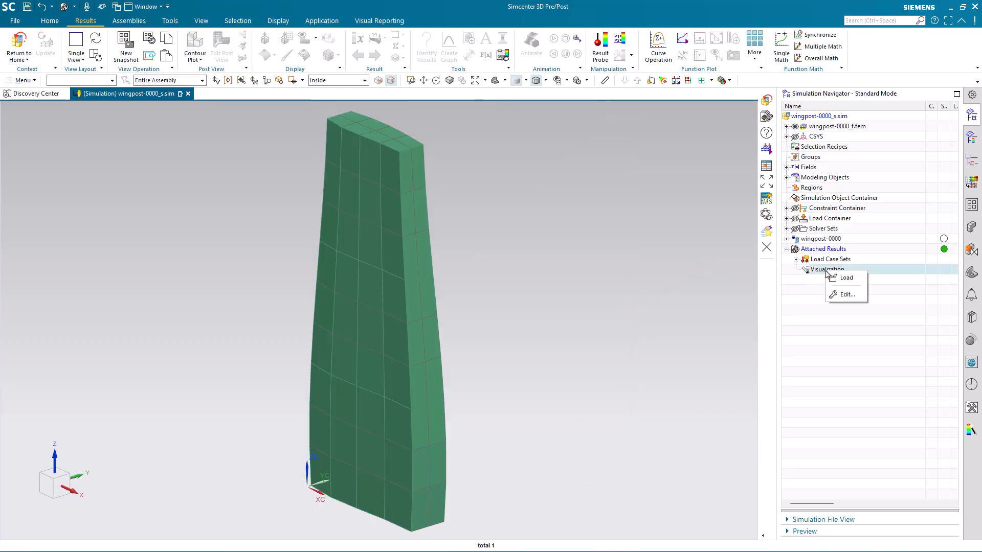
click(846, 279)
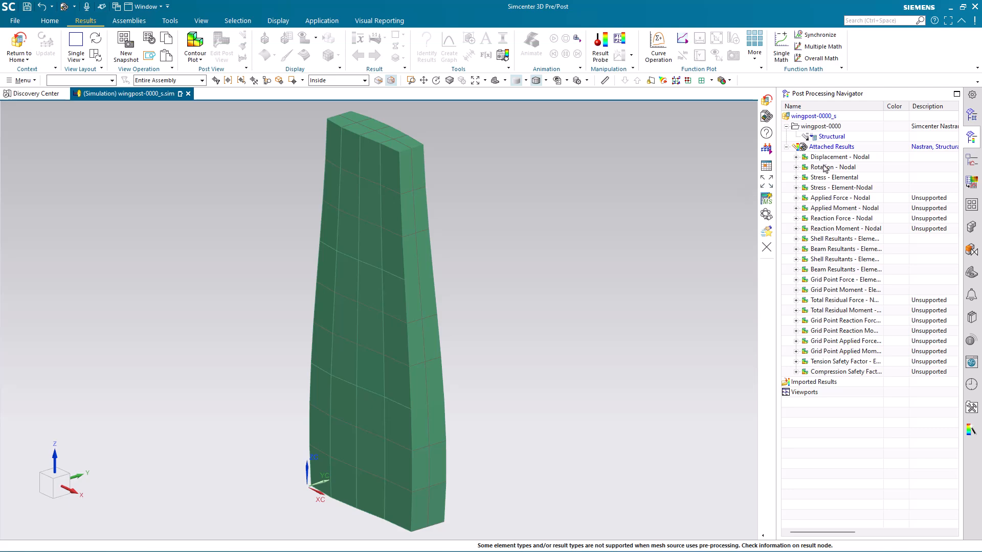
double_click(827, 160)
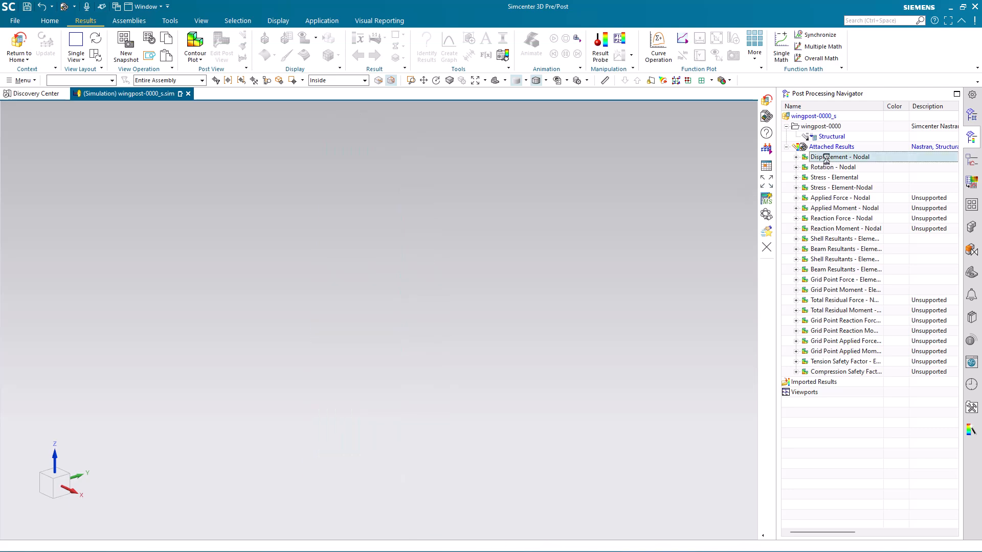
middle_drag(575, 373, 575, 372)
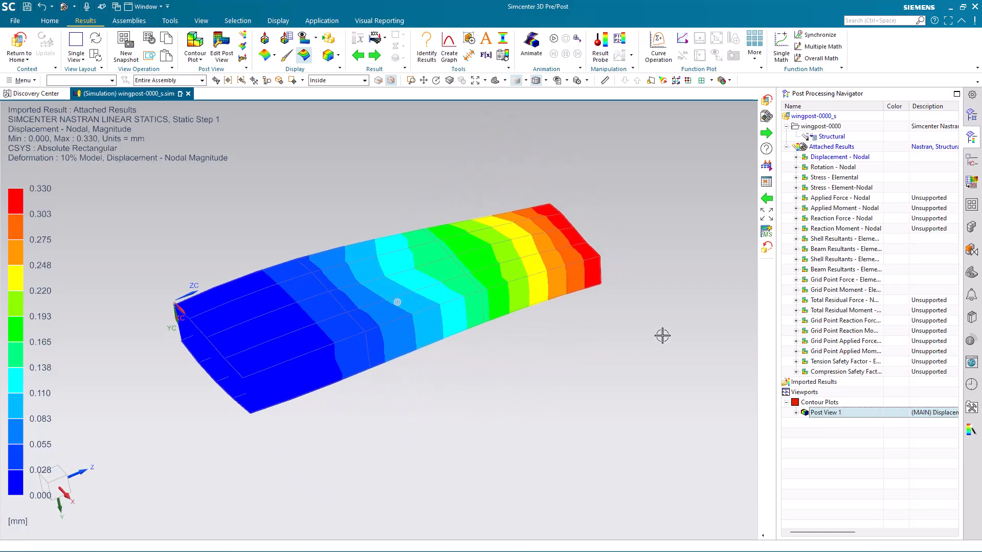
Plot the element-nodal grid point force on the wing and return to the simulation's structure tree.
right_click(822, 283)
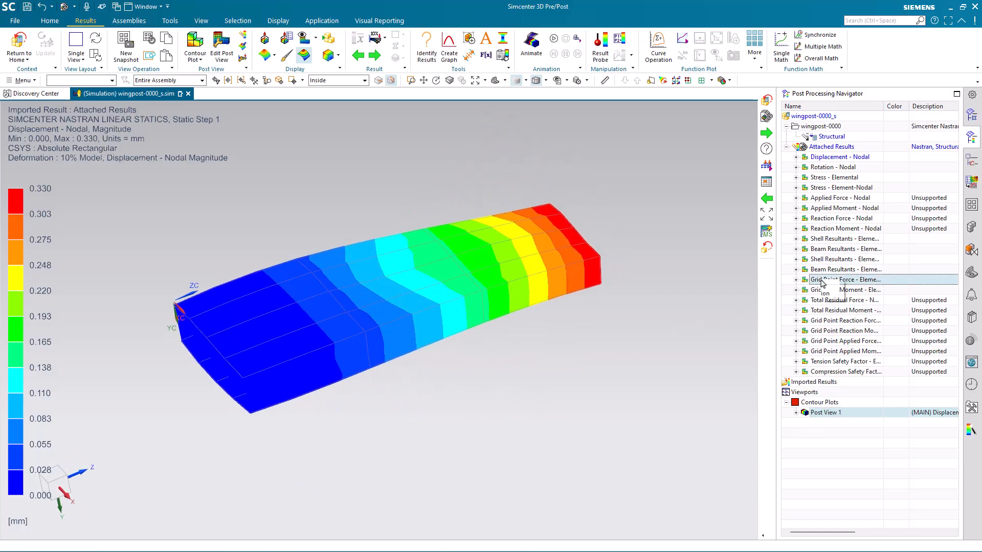
click(839, 288)
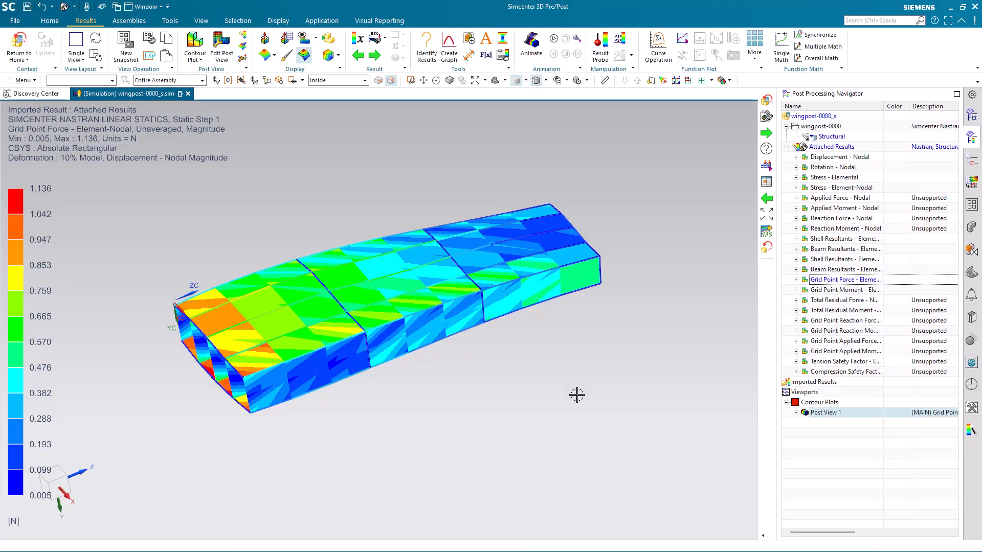
click(971, 116)
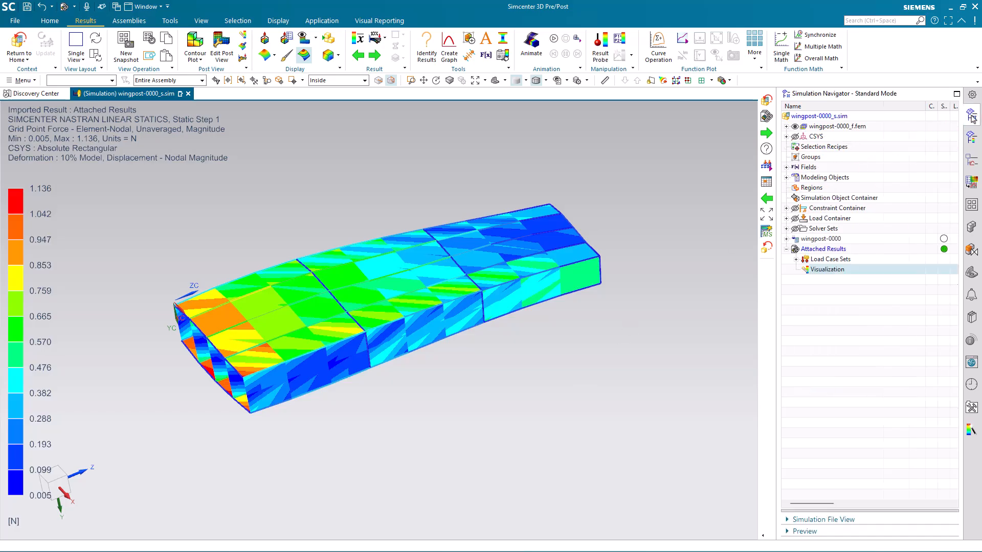